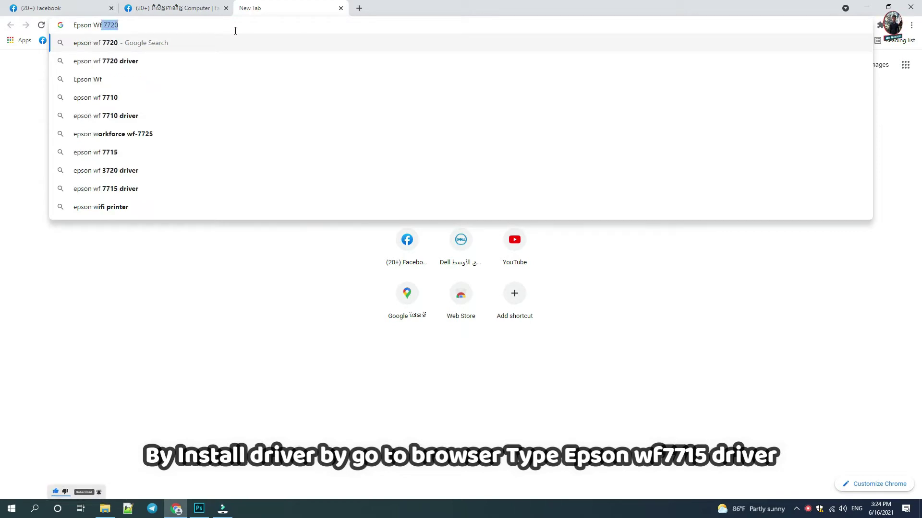
# Step: Search the web for "epson wf 7715 driver" and open Epson's WorkForce WF-7710 support page
pyautogui.write('7')
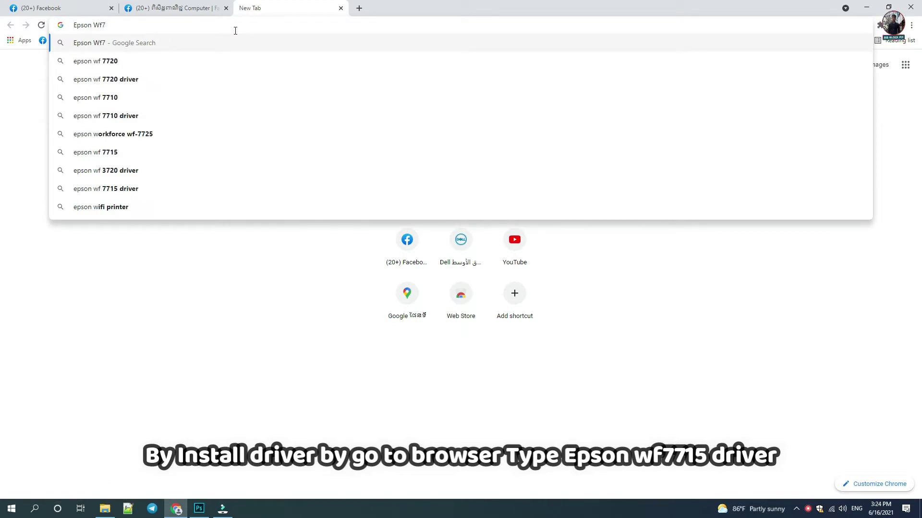
pyautogui.write('715')
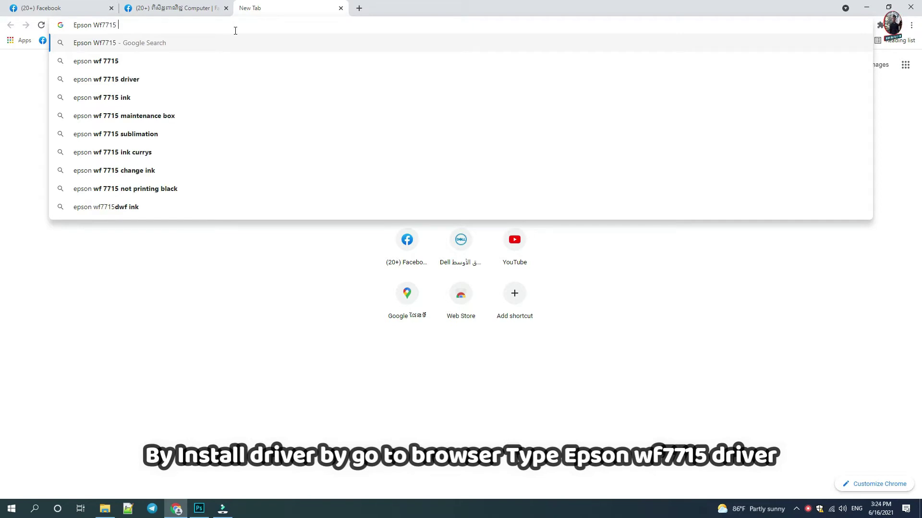
pyautogui.click(133, 67)
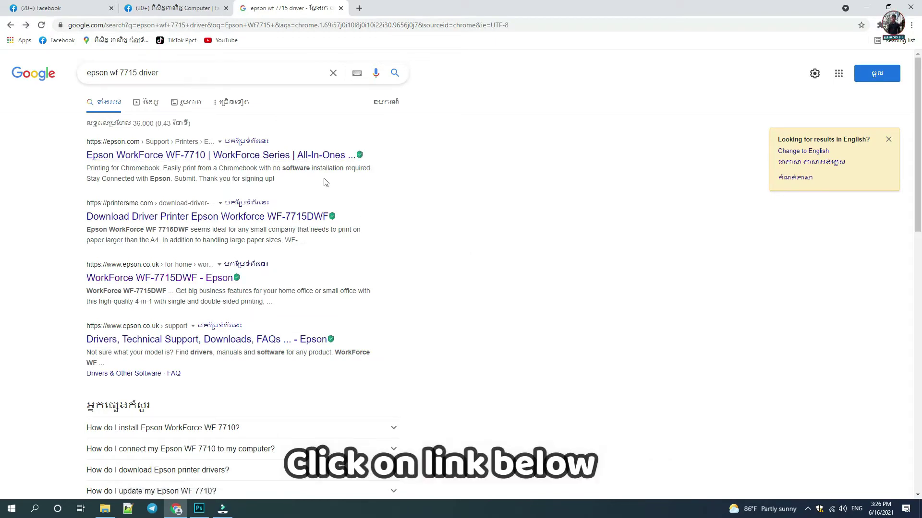
pyautogui.click(319, 160)
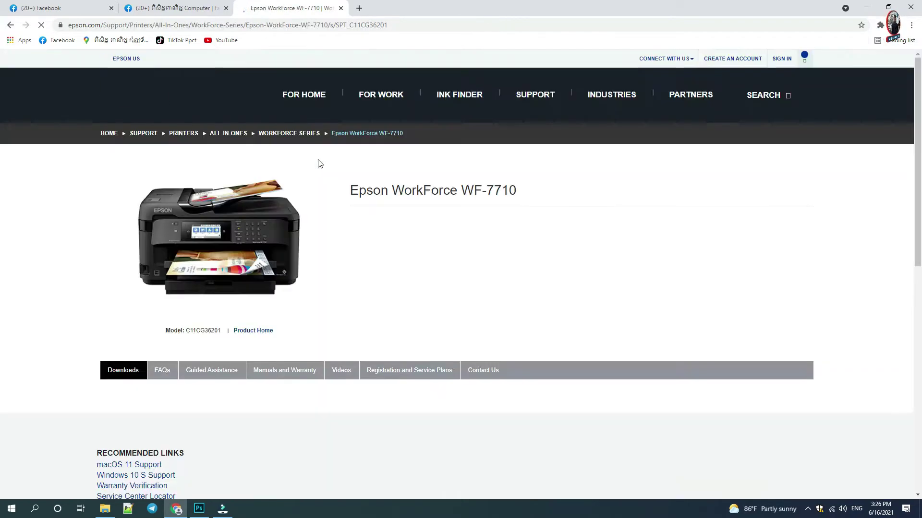
# Step: Download Printer Driver v2.63.02 (WF7710_X64_26302_NA.exe) from the page's Drivers section
pyautogui.scroll(-1, 235, 315)
pyautogui.scroll(-5, 235, 315)
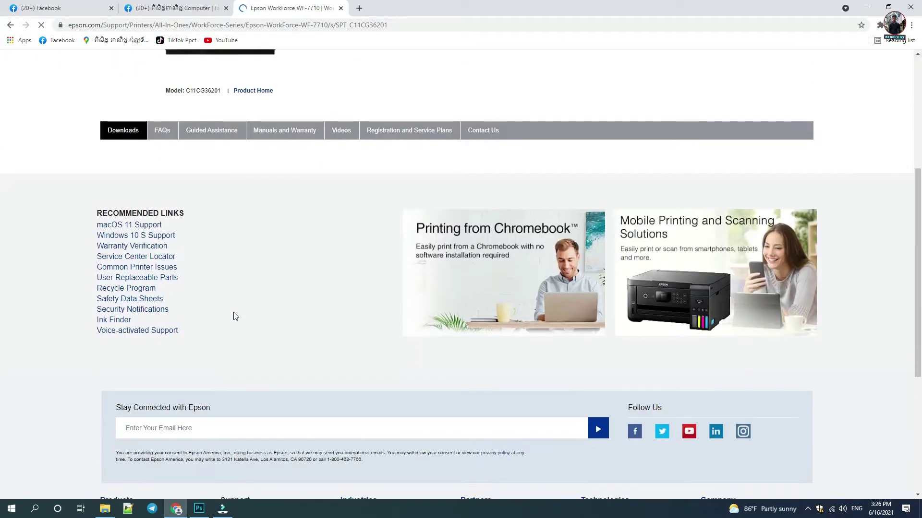
pyautogui.scroll(2, 235, 315)
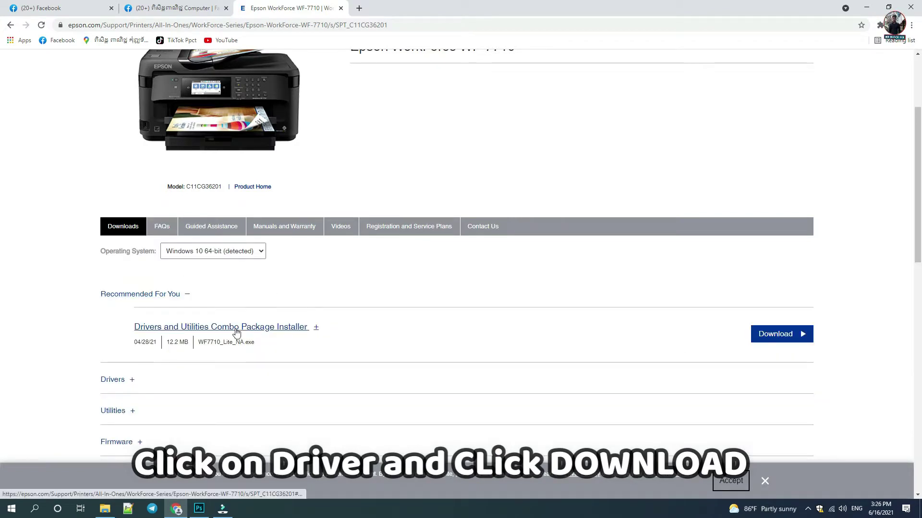
pyautogui.click(121, 379)
pyautogui.scroll(-2, 202, 346)
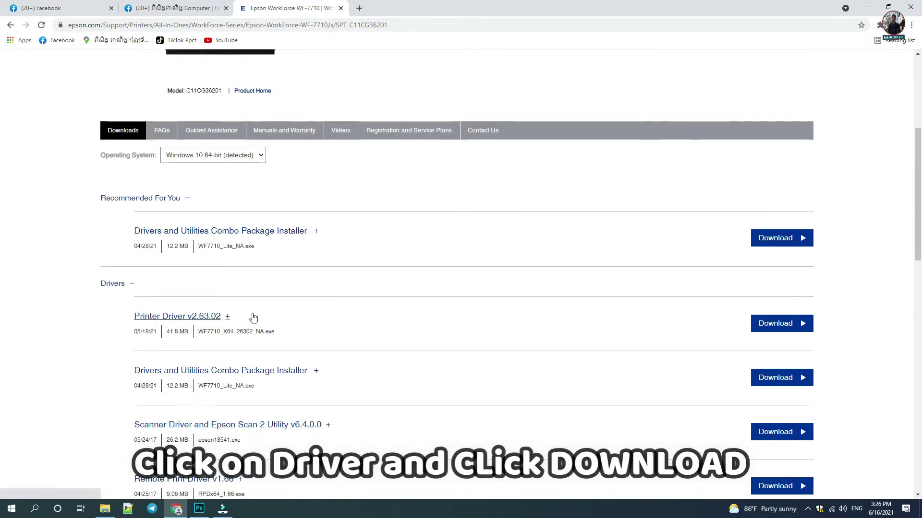
pyautogui.click(778, 324)
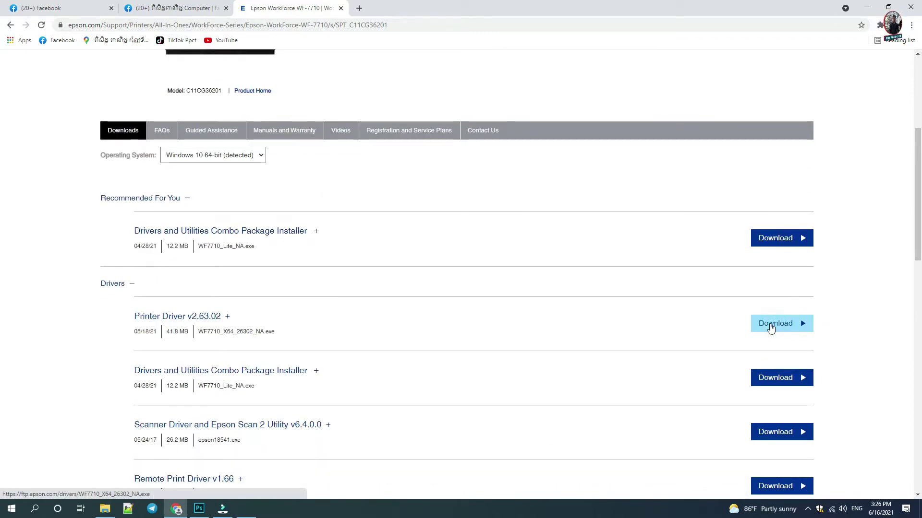
pyautogui.click(457, 296)
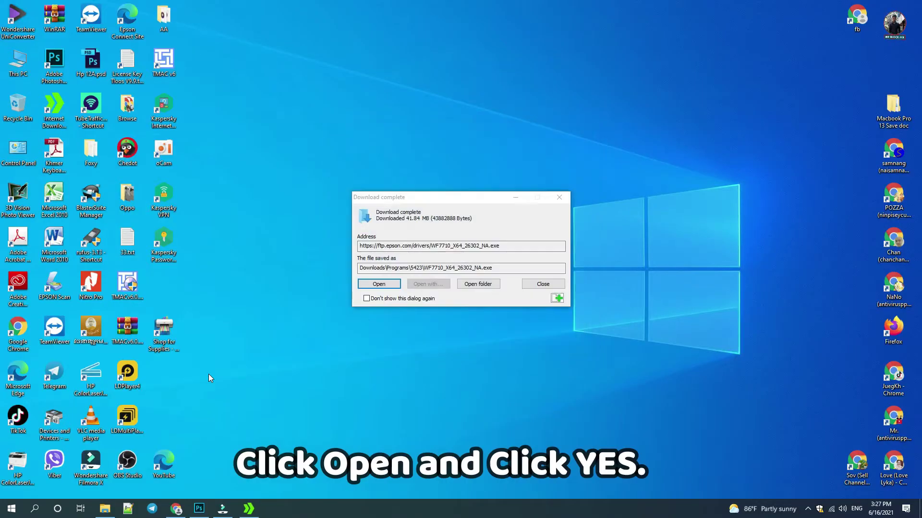
# Step: Run the downloaded driver installer with setting as default printer and automatic software updates both turned off
pyautogui.click(378, 284)
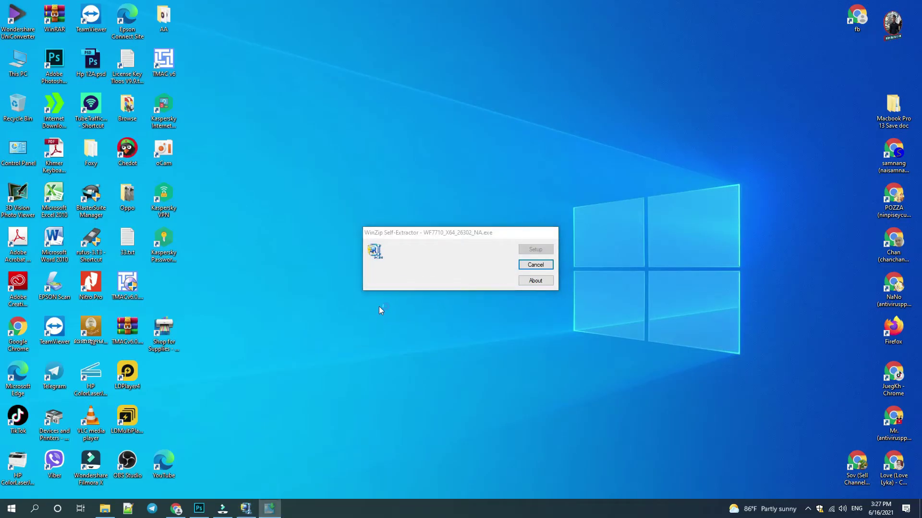
pyautogui.click(365, 269)
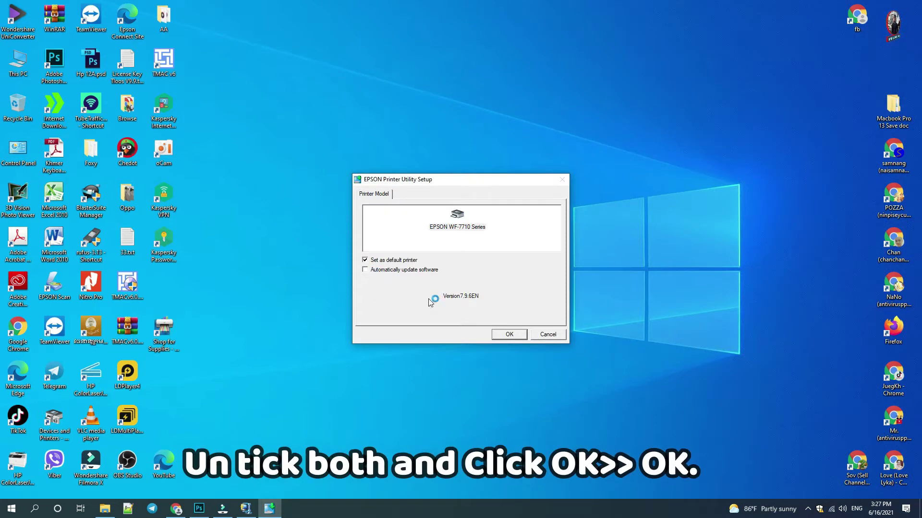
pyautogui.click(386, 261)
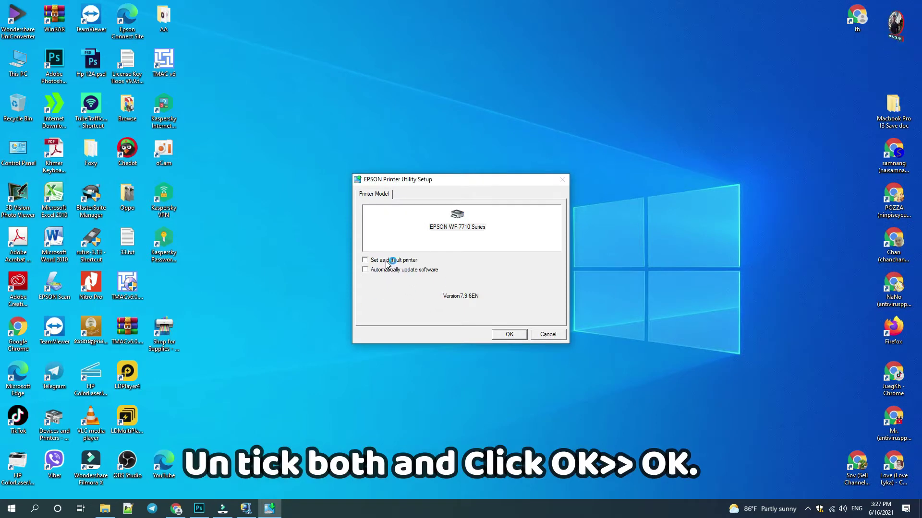
pyautogui.click(506, 335)
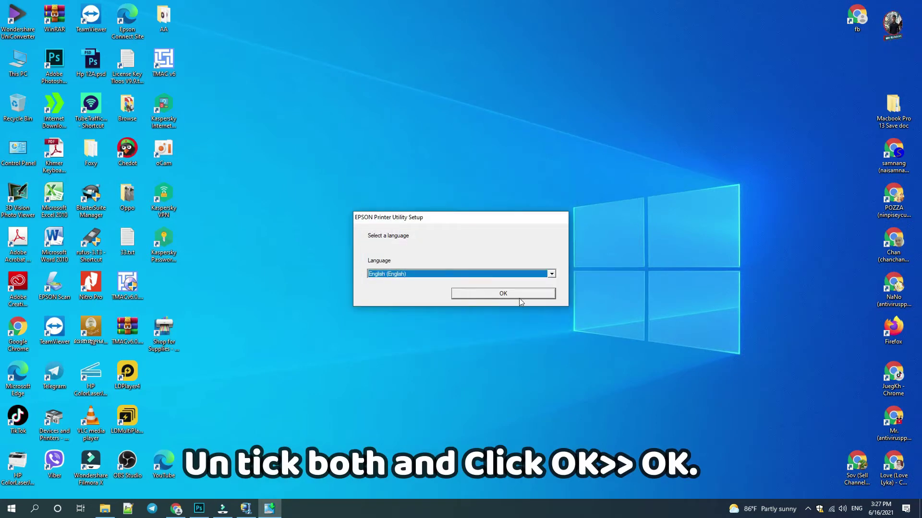
# Step: Use English as the setup language and agree to the Epson license agreement
pyautogui.click(511, 296)
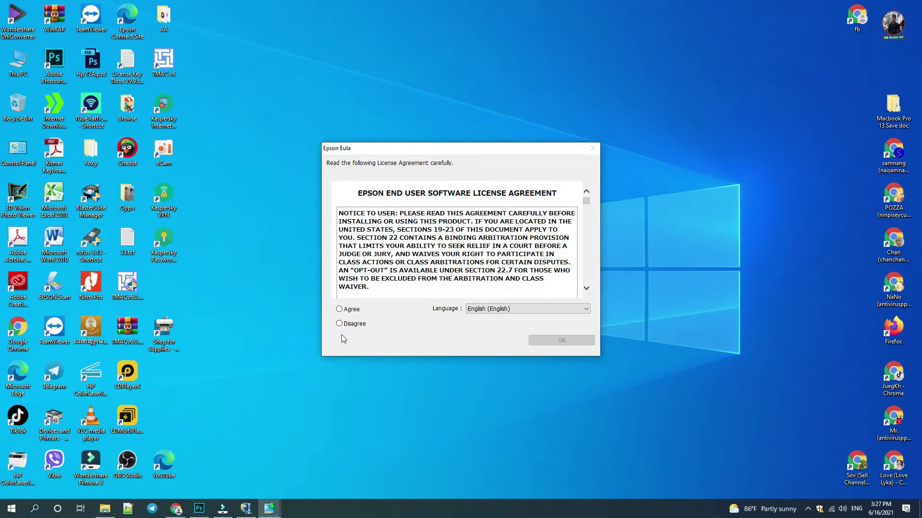
pyautogui.click(345, 310)
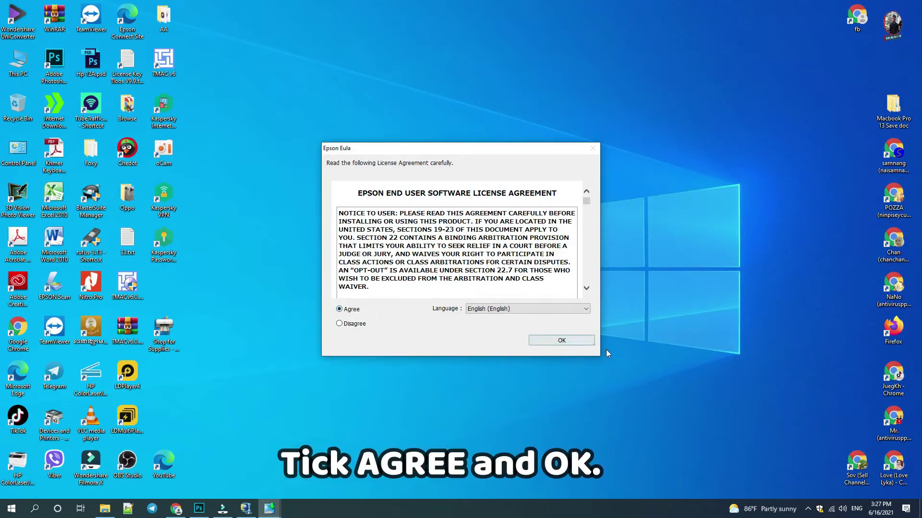
pyautogui.click(580, 343)
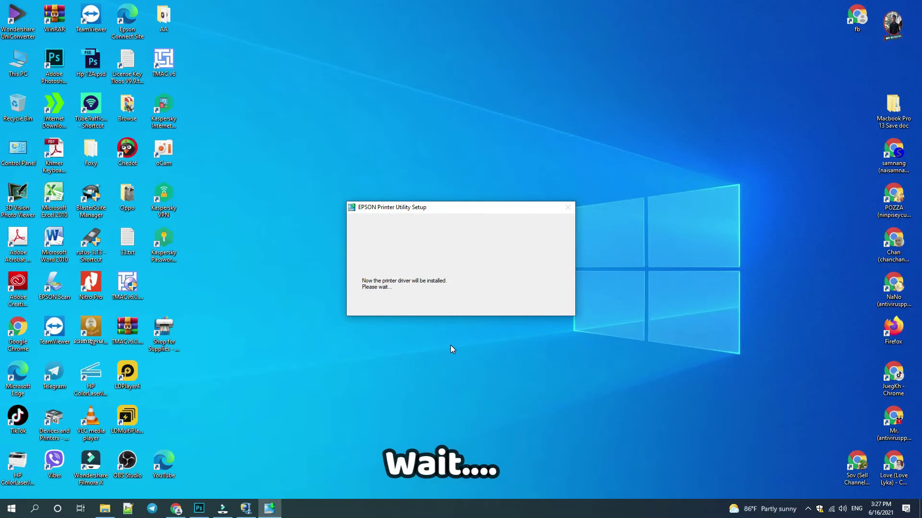
pyautogui.rightClick(797, 30)
pyautogui.click(816, 57)
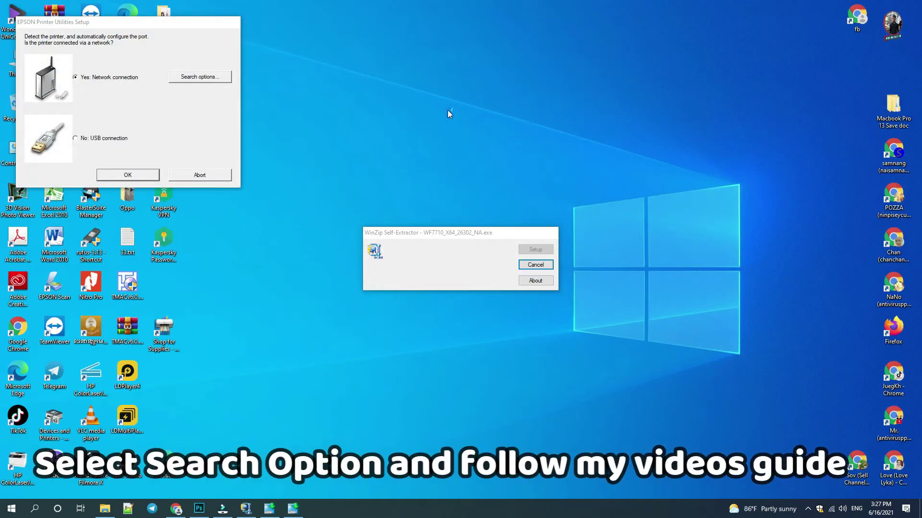
# Step: Detect the printer over a network connection, with the IPv4 search limited to the current network segment
pyautogui.moveTo(109, 26); pyautogui.dragTo(388, 32)
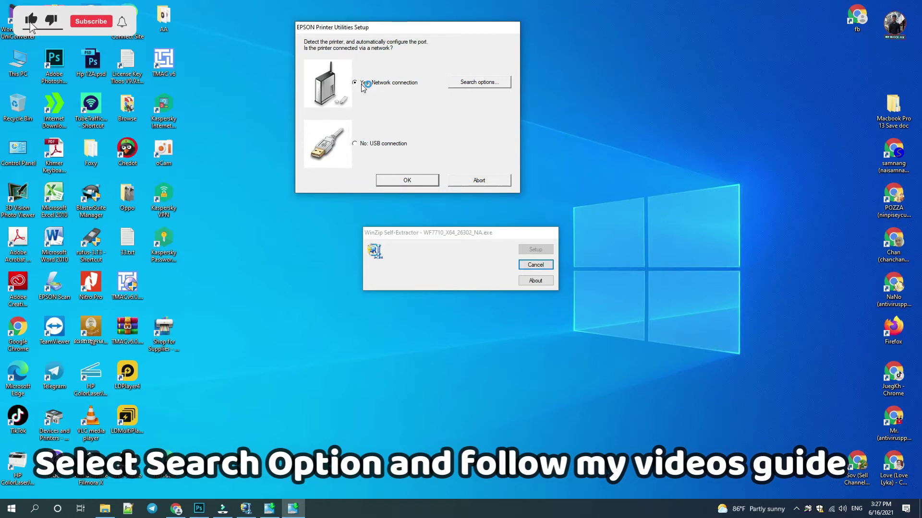
pyautogui.click(470, 88)
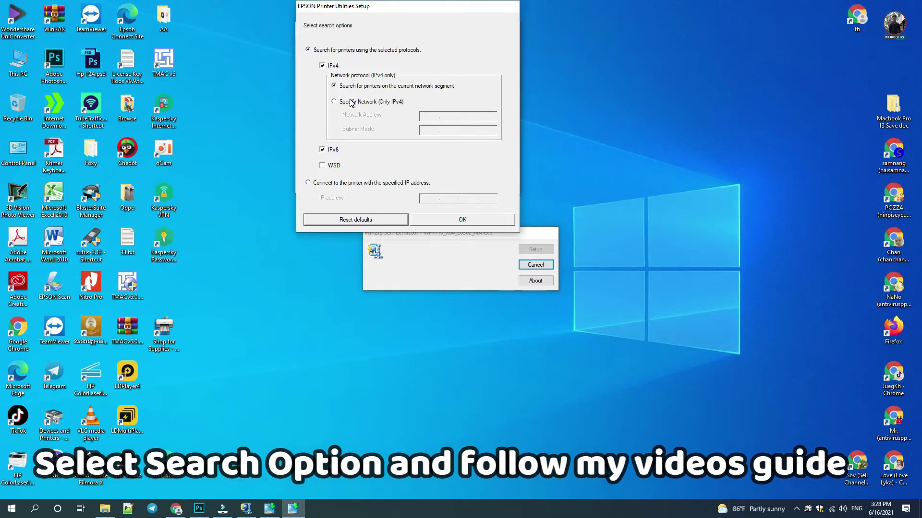
pyautogui.click(432, 220)
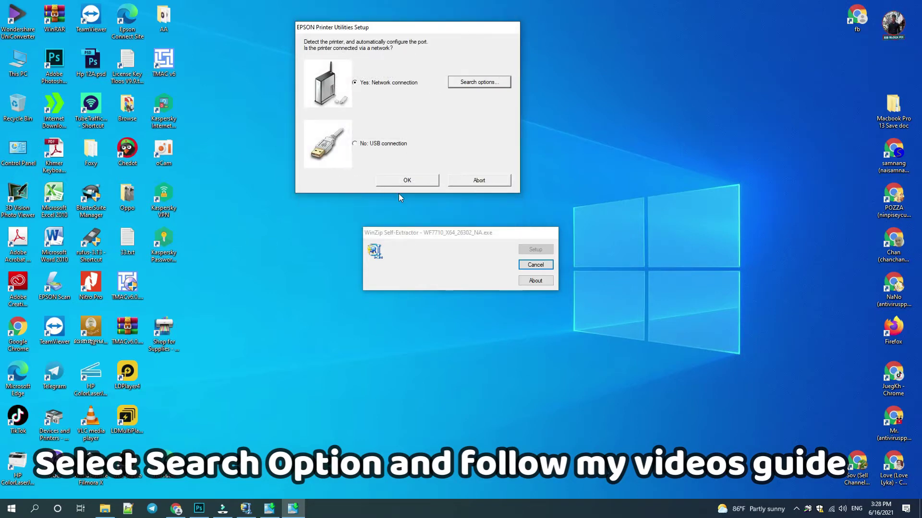
pyautogui.click(456, 91)
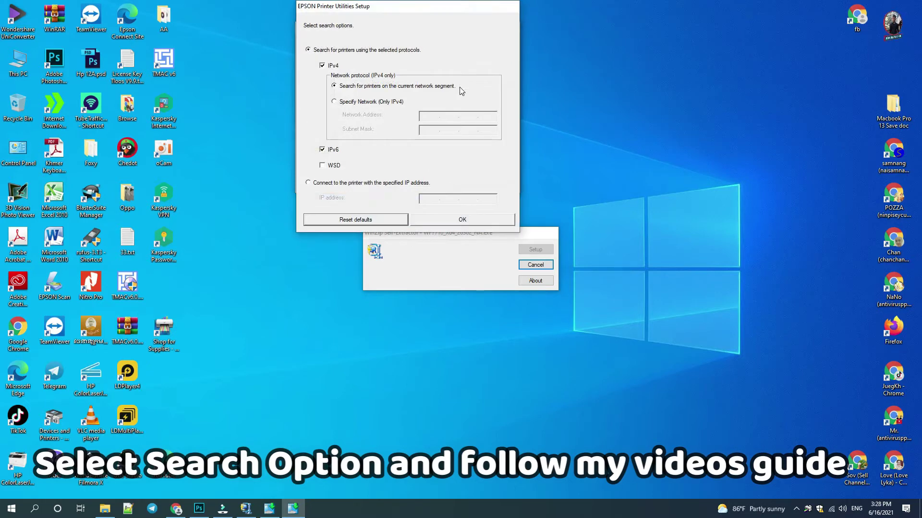
pyautogui.click(396, 104)
pyautogui.click(356, 87)
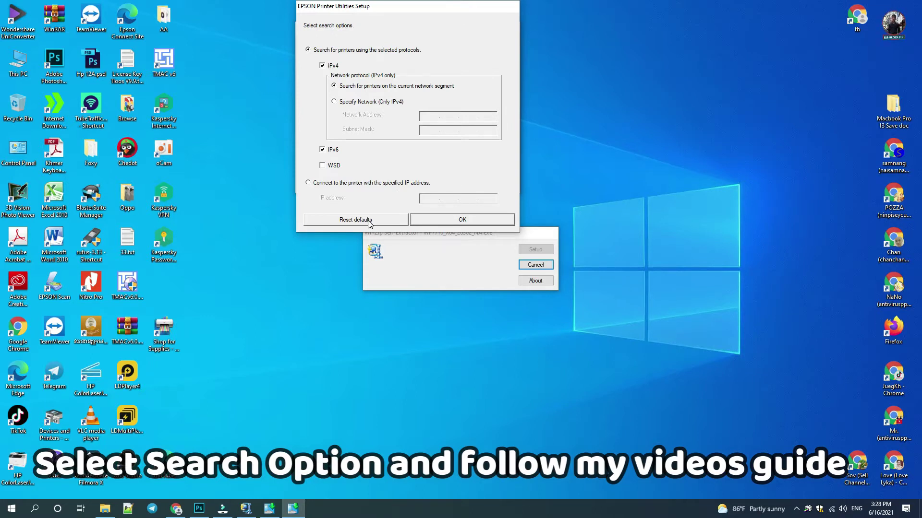
pyautogui.click(426, 224)
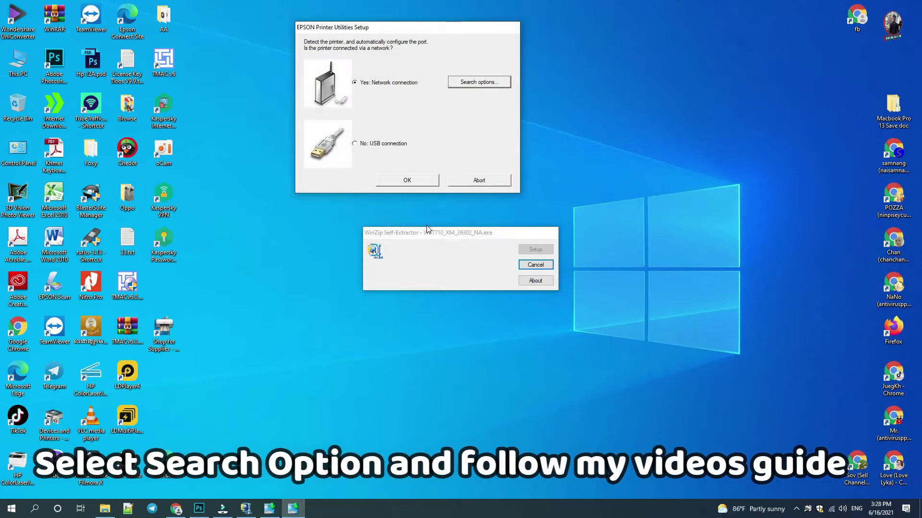
pyautogui.click(407, 180)
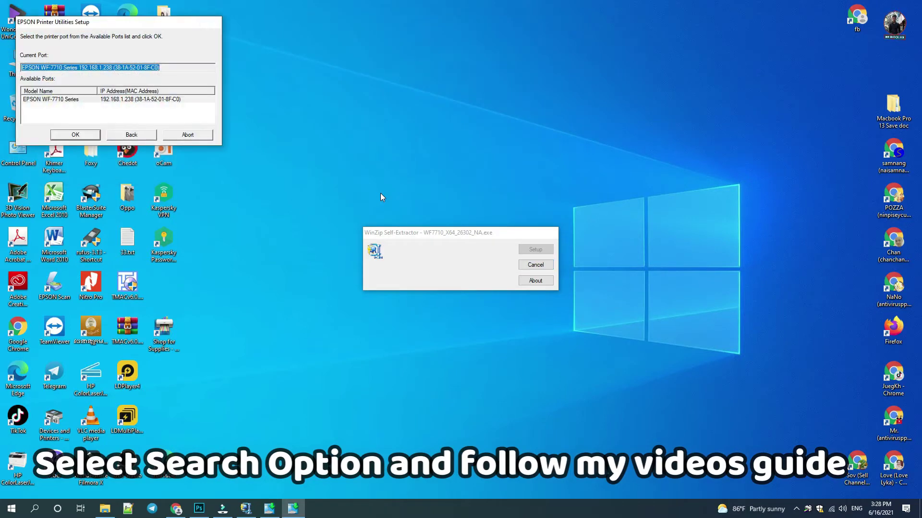
# Step: Assign the EPSON WF-7710 Series port at 192.168.1.238 and finish the printer setup
pyautogui.click(166, 71)
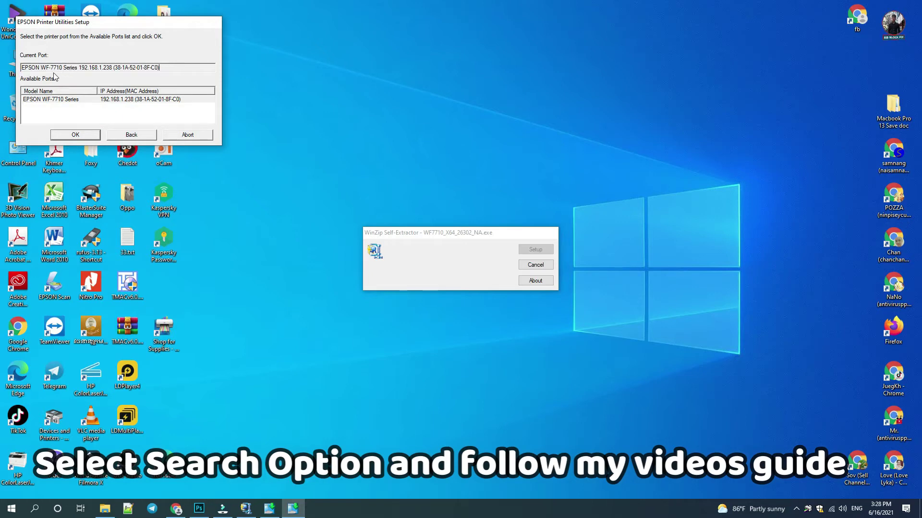
pyautogui.click(72, 139)
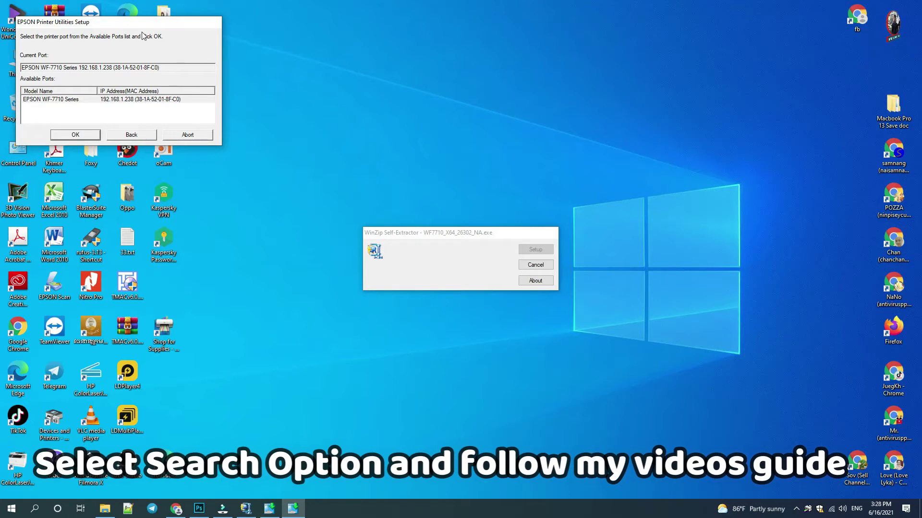
pyautogui.moveTo(140, 24); pyautogui.dragTo(396, 28)
pyautogui.click(347, 136)
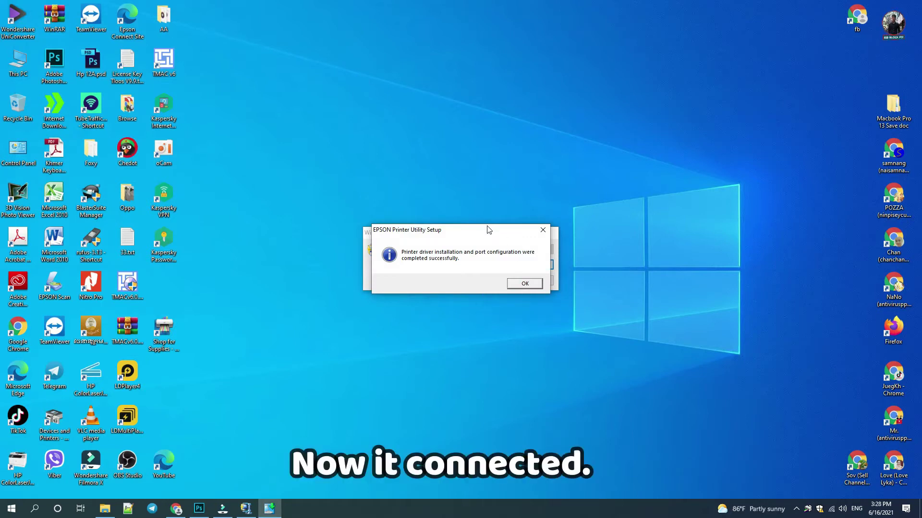
pyautogui.moveTo(487, 231); pyautogui.dragTo(470, 77)
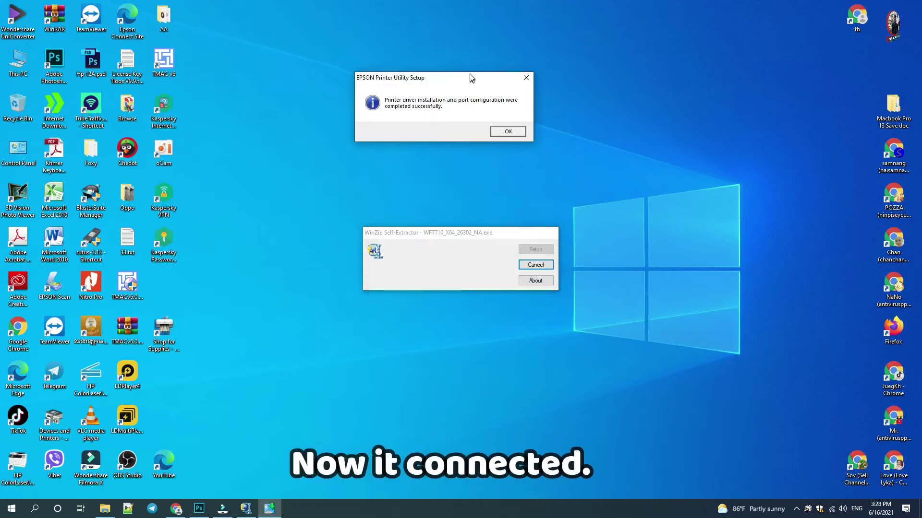
pyautogui.click(505, 130)
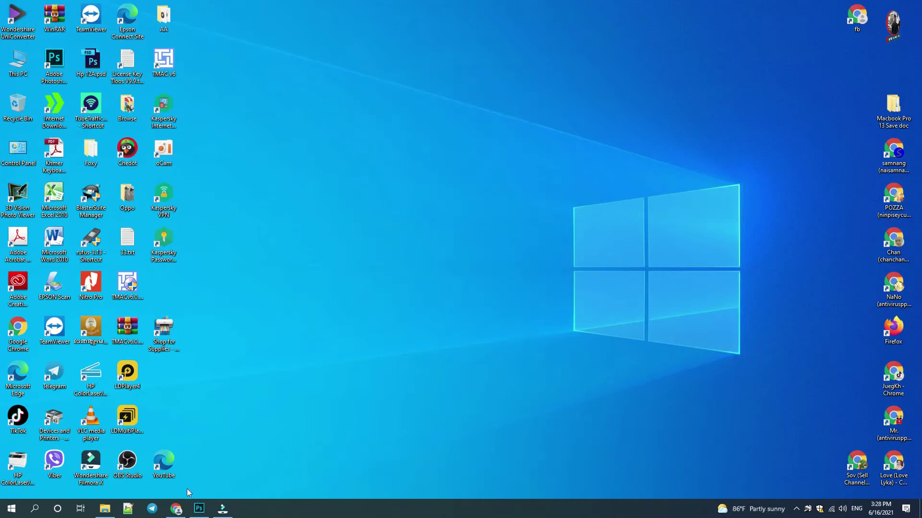
pyautogui.rightClick(335, 192)
pyautogui.click(357, 220)
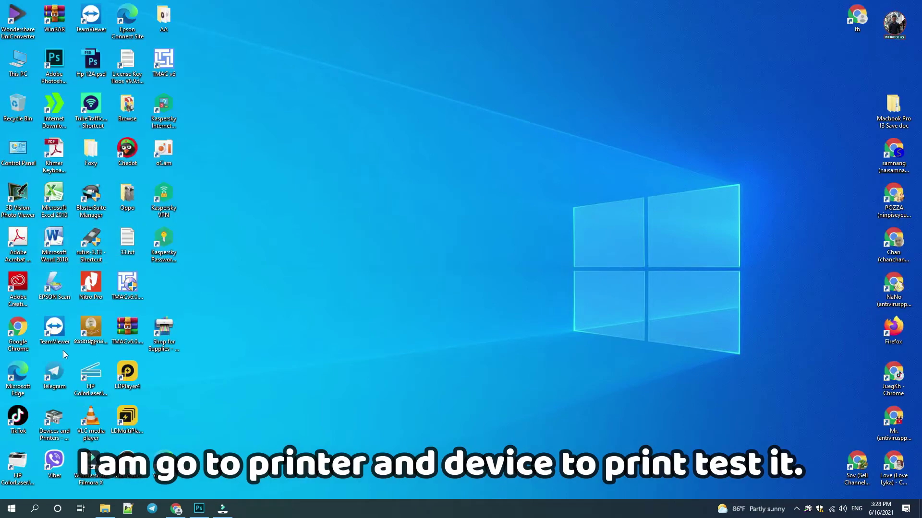
# Step: Open the printing preferences of the EPSON018FC0 (WF-7710 Series) printer from Devices and Printers
pyautogui.click(58, 421)
pyautogui.doubleClick(58, 421)
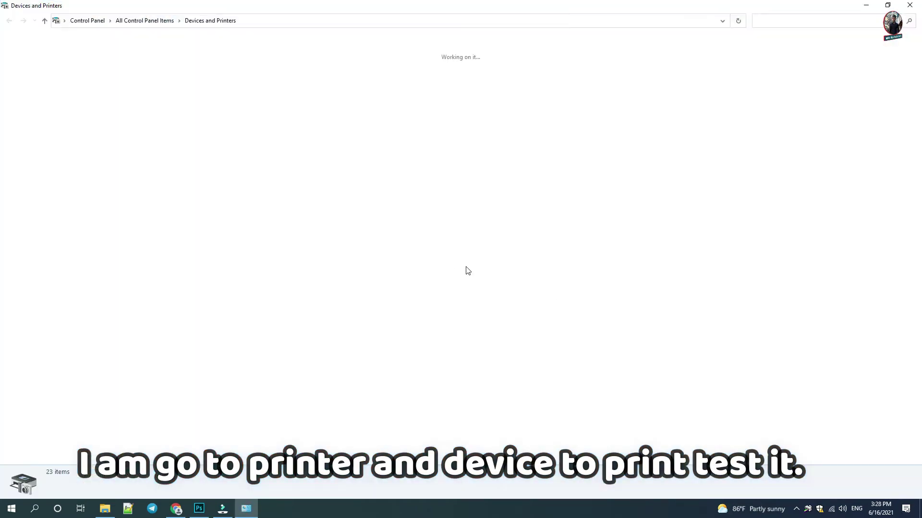
pyautogui.click(474, 180)
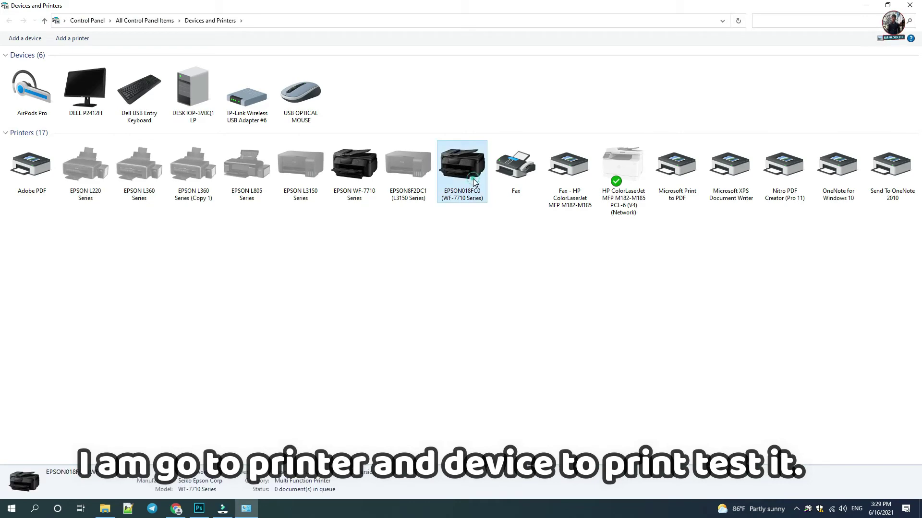
pyautogui.rightClick(473, 180)
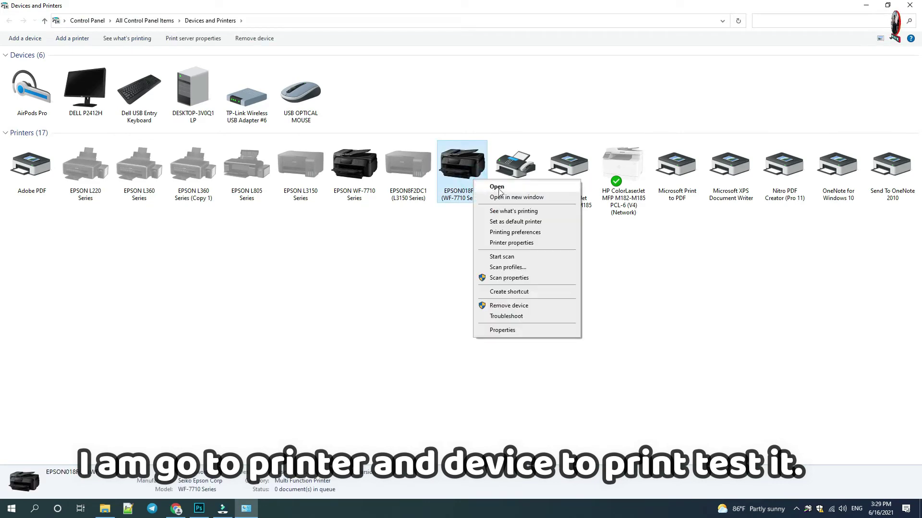
pyautogui.click(521, 232)
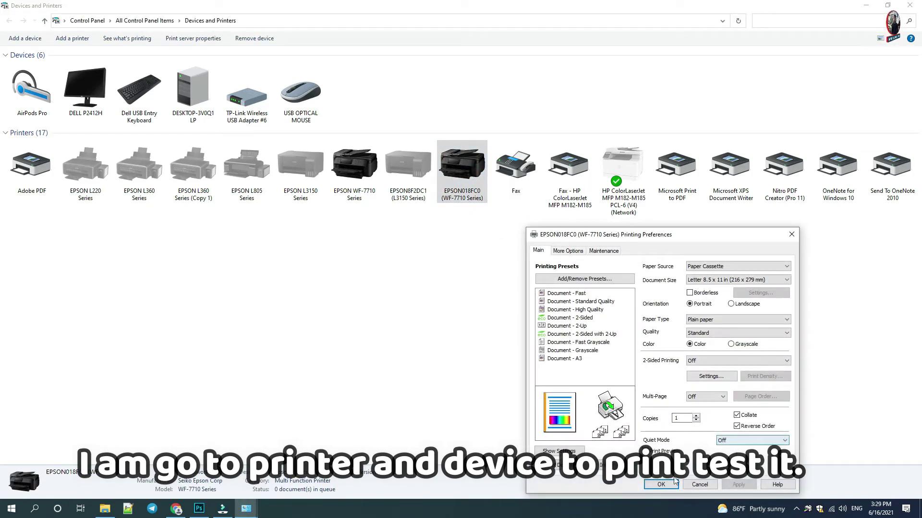
# Step: Print a nozzle check pattern from the printer's maintenance options and finish the check
pyautogui.click(603, 250)
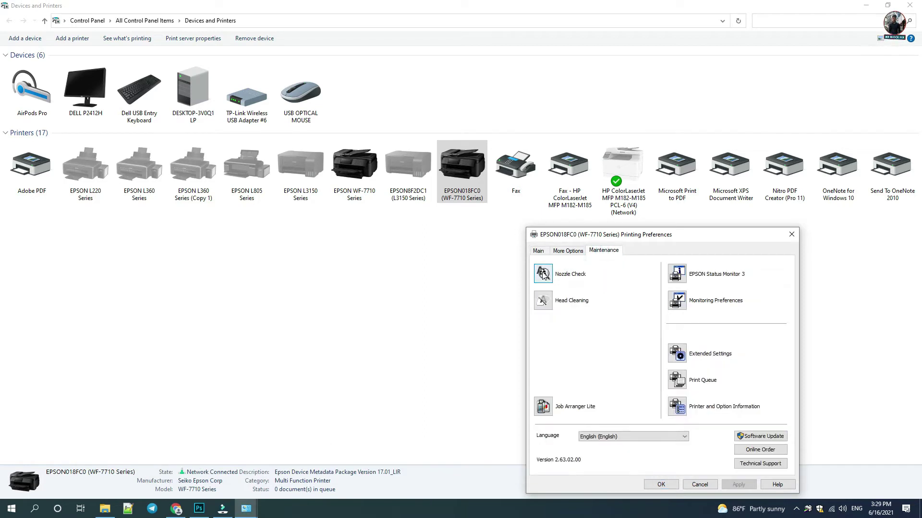
pyautogui.click(544, 274)
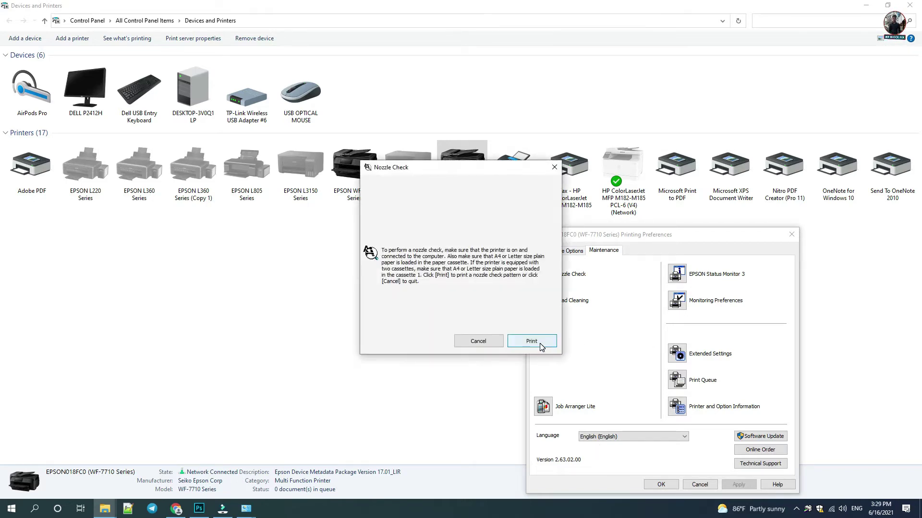
pyautogui.click(541, 346)
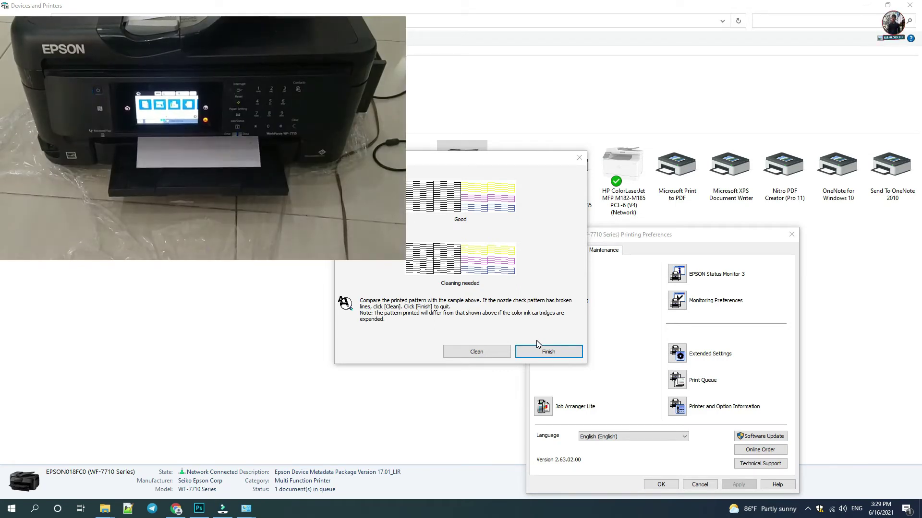
pyautogui.click(537, 342)
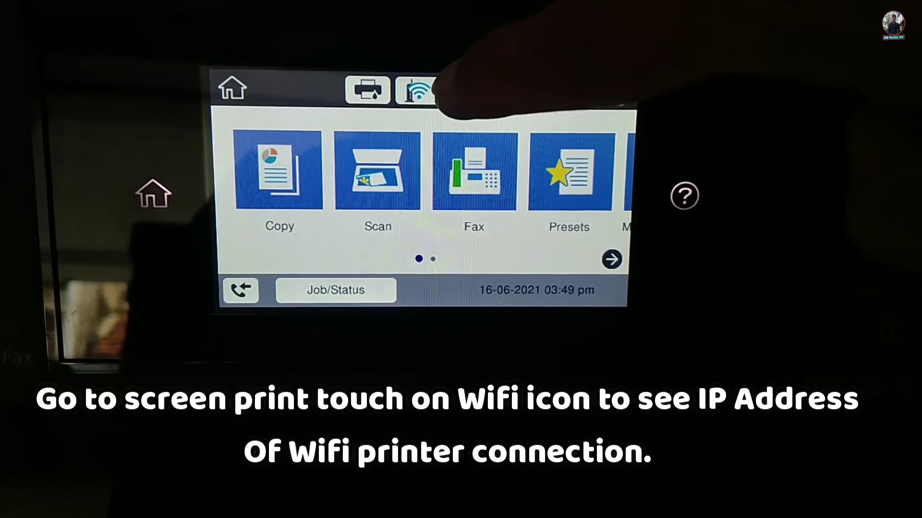
pyautogui.click(417, 92)
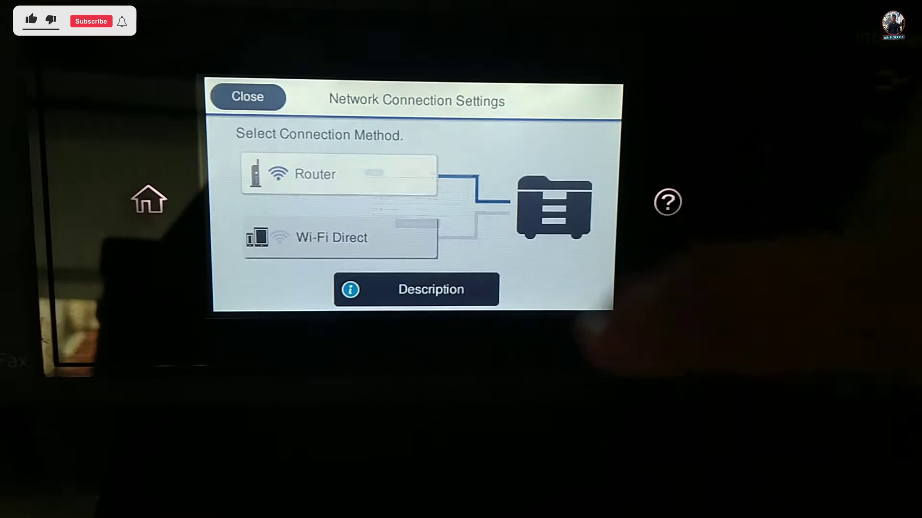
pyautogui.click(315, 174)
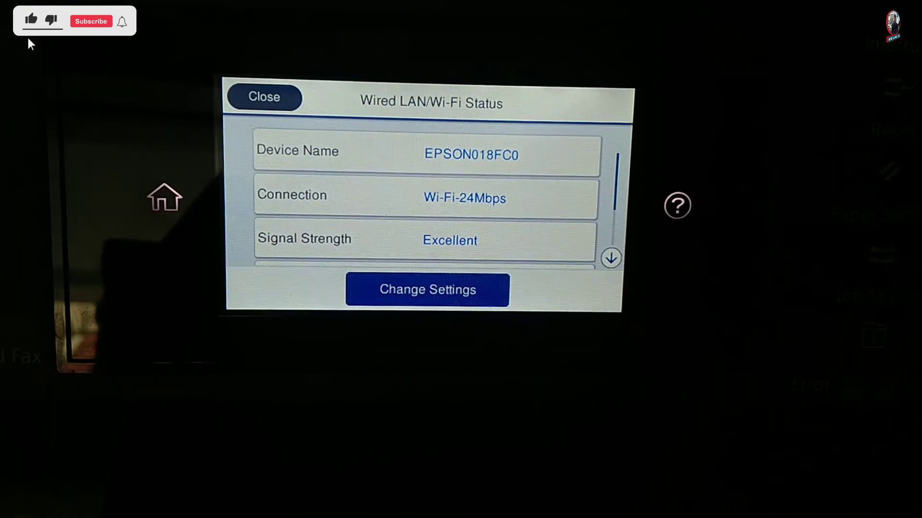
pyautogui.moveTo(556, 206); pyautogui.dragTo(511, 134)
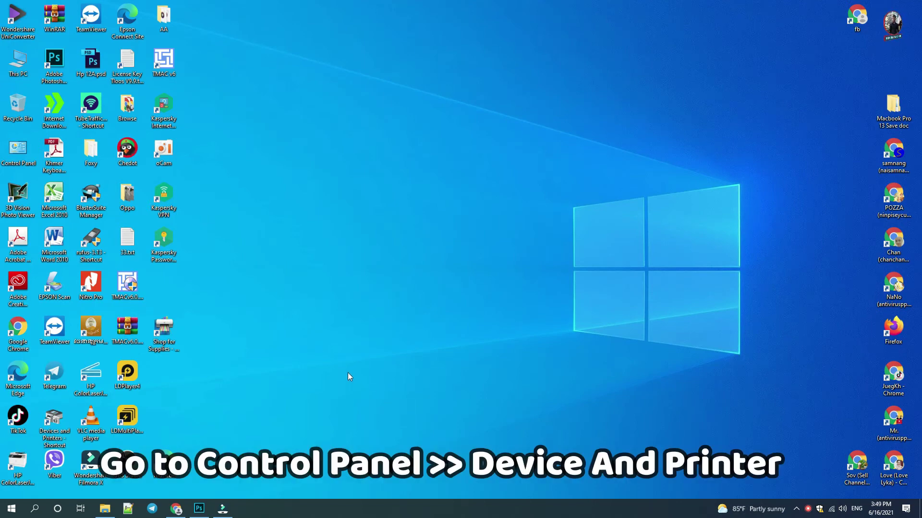
# Step: Open Devices and Printers from the Control Panel
pyautogui.click(27, 165)
pyautogui.doubleClick(27, 164)
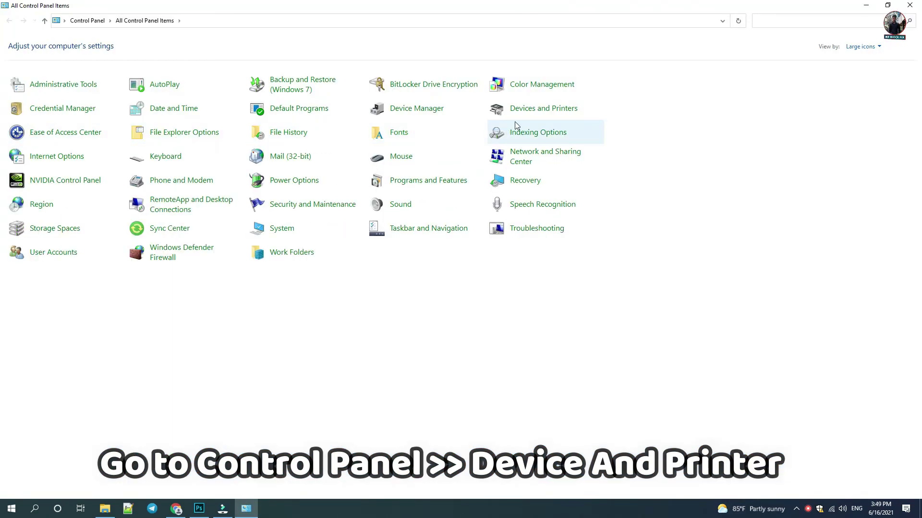
pyautogui.click(547, 116)
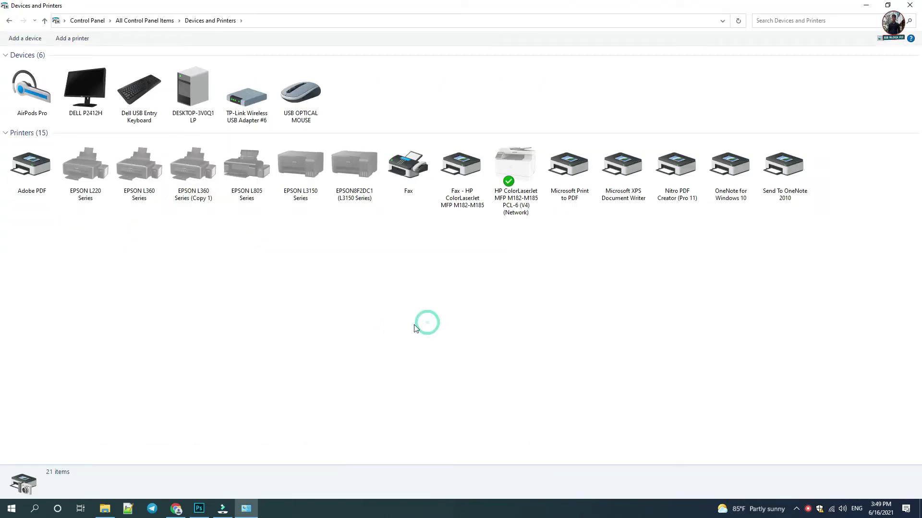
# Step: Start adding an unlisted printer and choose to add it using a TCP/IP address or hostname
pyautogui.click(85, 41)
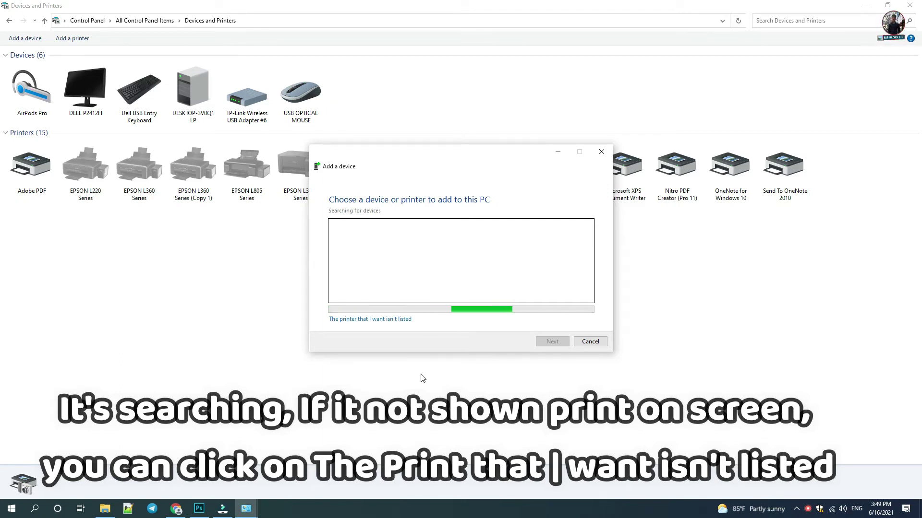
pyautogui.click(401, 319)
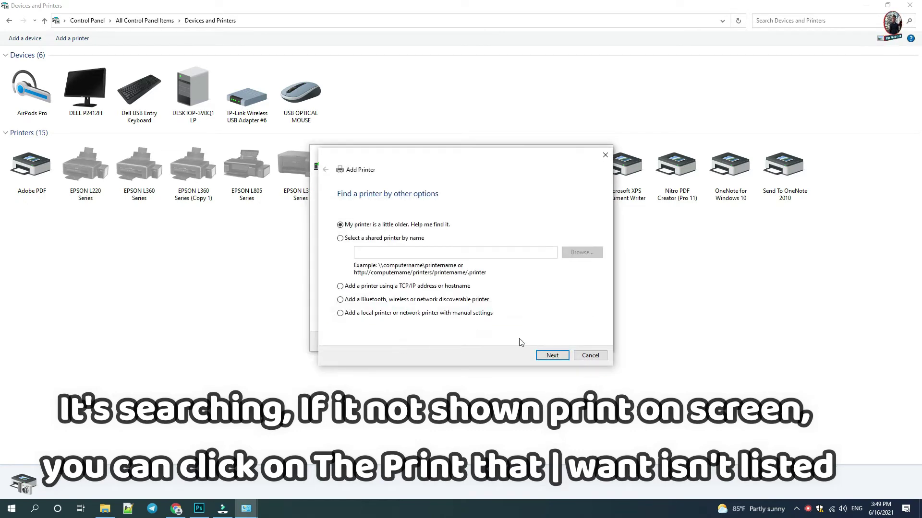
pyautogui.click(603, 359)
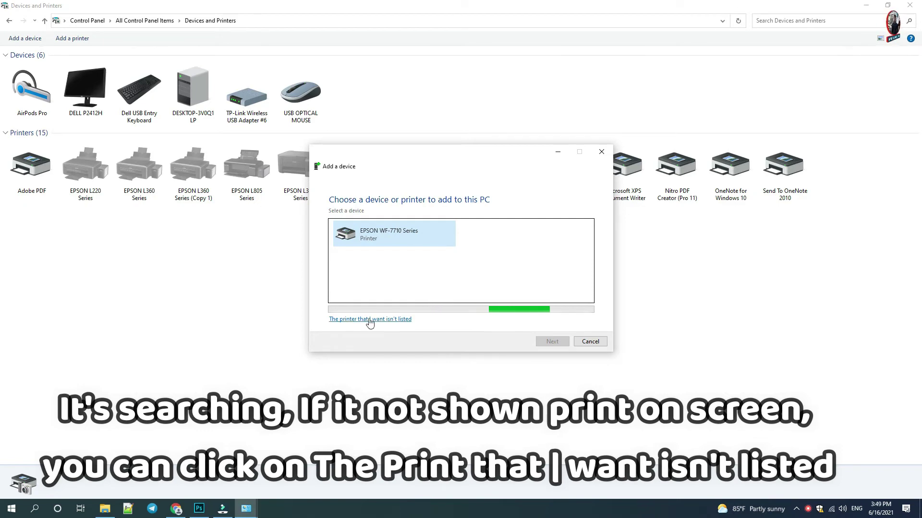
pyautogui.click(386, 320)
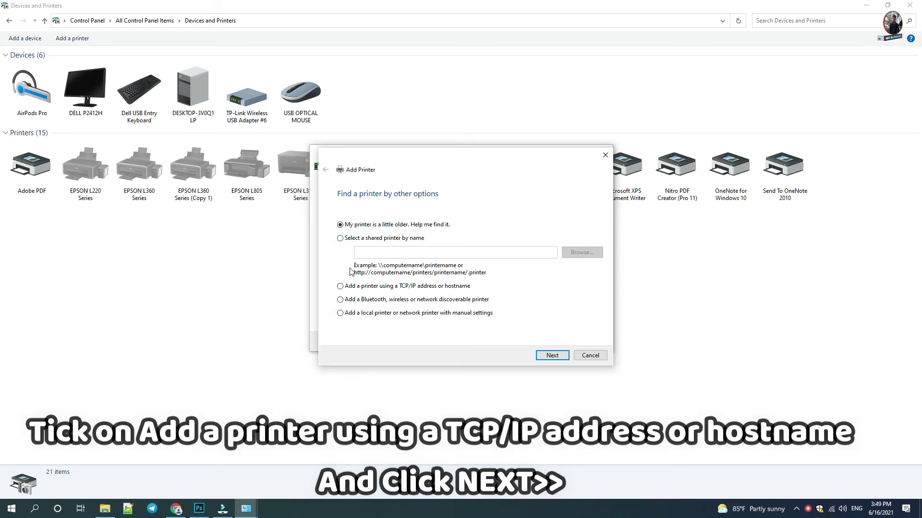
pyautogui.click(345, 287)
pyautogui.click(553, 358)
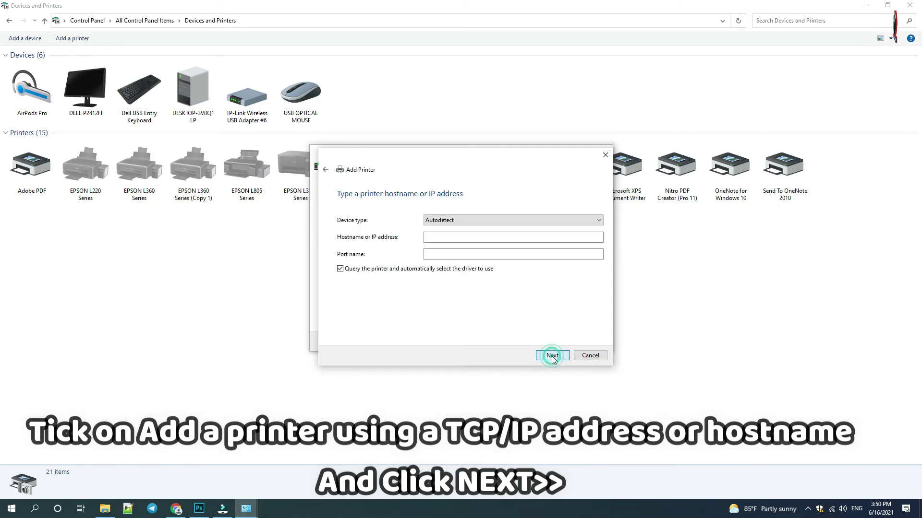
# Step: Enter 192.168.1.238 as the printer's hostname or IP address and proceed with its installation
pyautogui.click(453, 241)
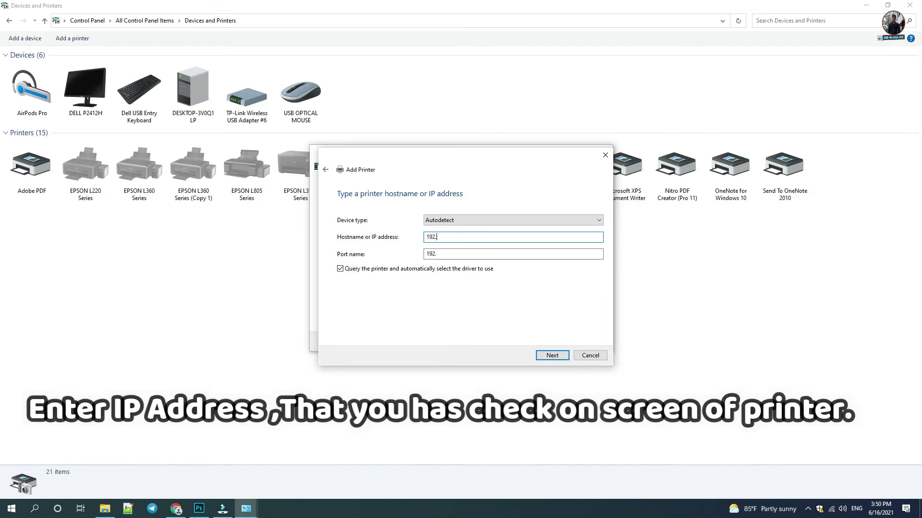
pyautogui.write('192.1.')
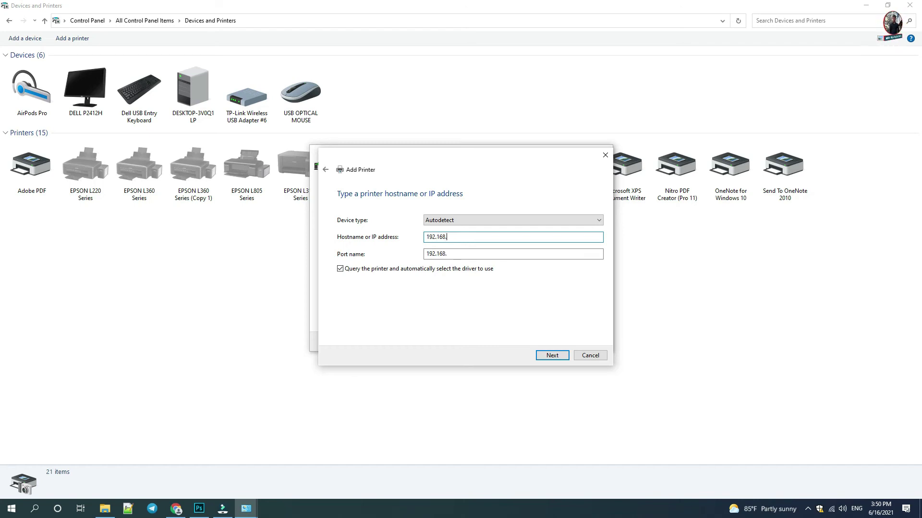
pyautogui.write('1.238')
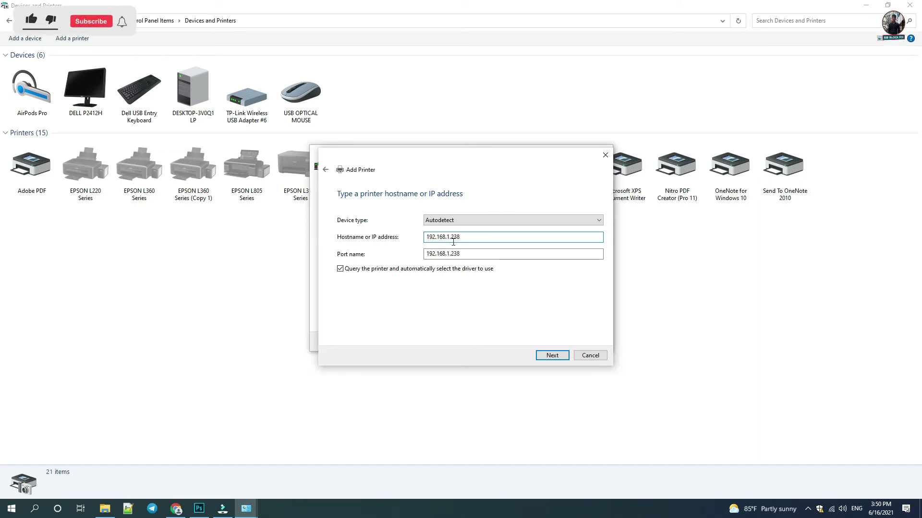
pyautogui.moveTo(479, 241); pyautogui.dragTo(425, 238)
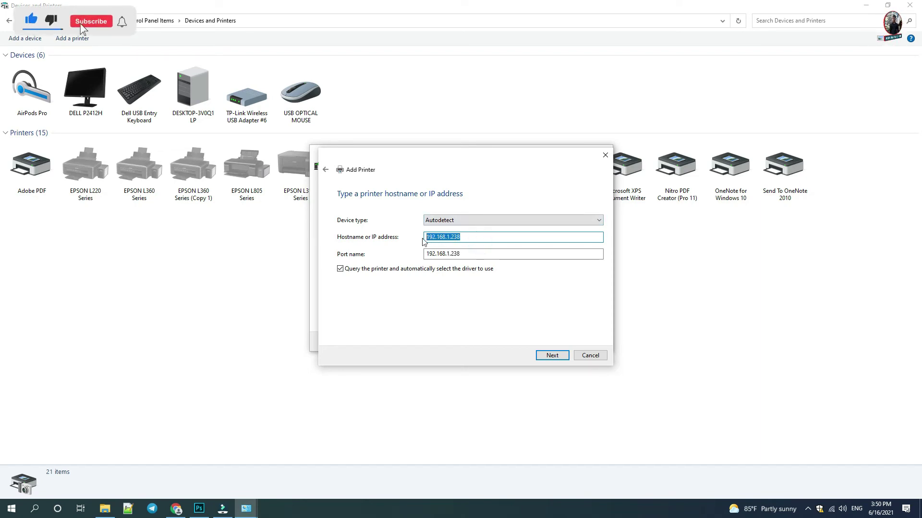
pyautogui.click(552, 356)
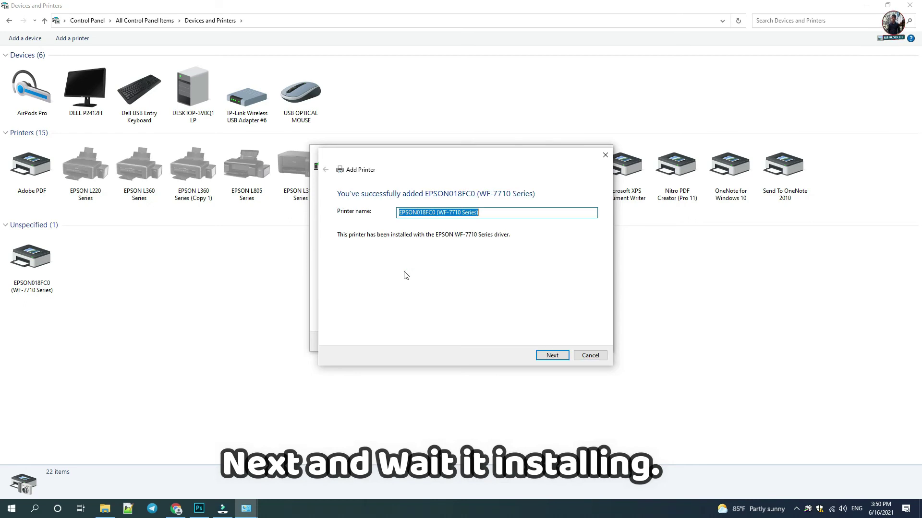
# Step: Accept the suggested printer name and finish adding the printer without making it the default
pyautogui.click(430, 212)
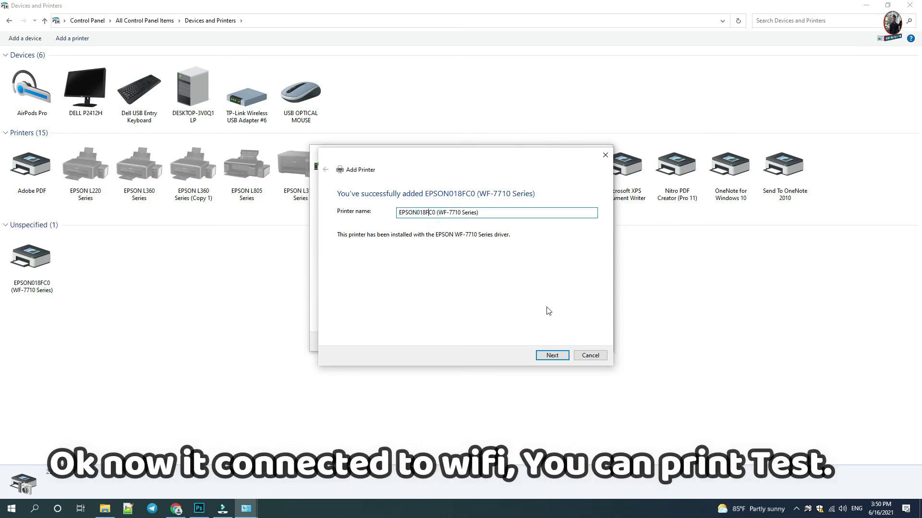
pyautogui.click(551, 355)
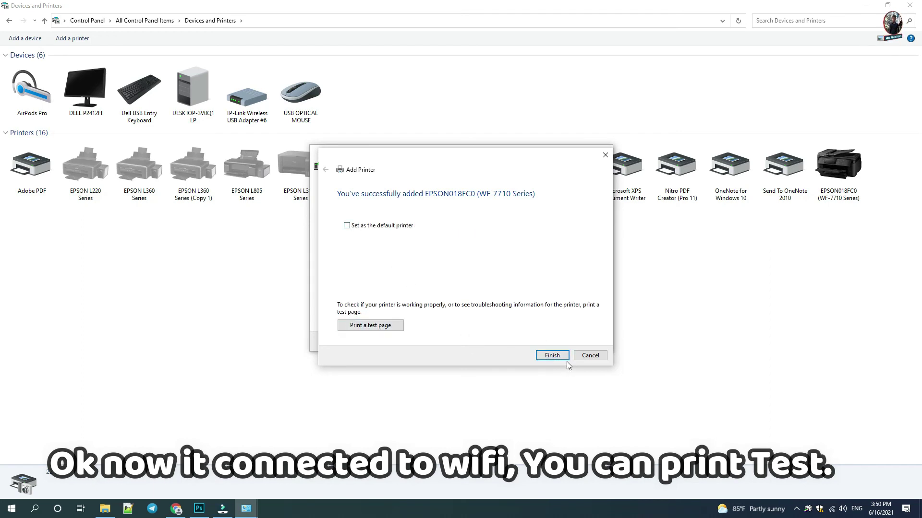
pyautogui.click(553, 355)
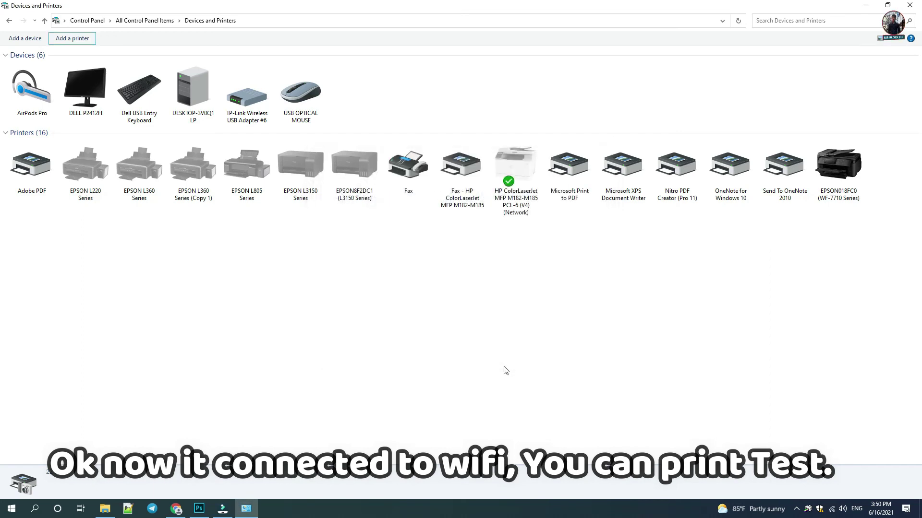
pyautogui.click(849, 167)
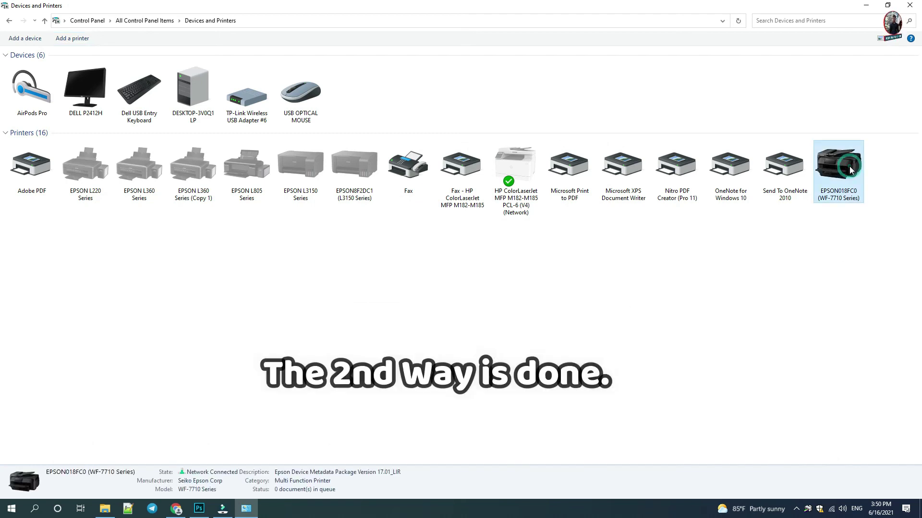
pyautogui.rightClick(849, 167)
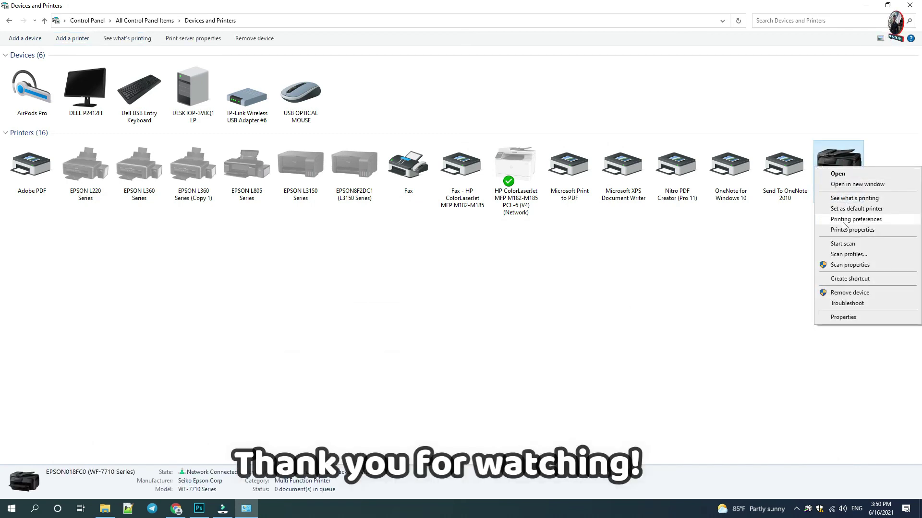
pyautogui.click(764, 245)
pyautogui.click(843, 184)
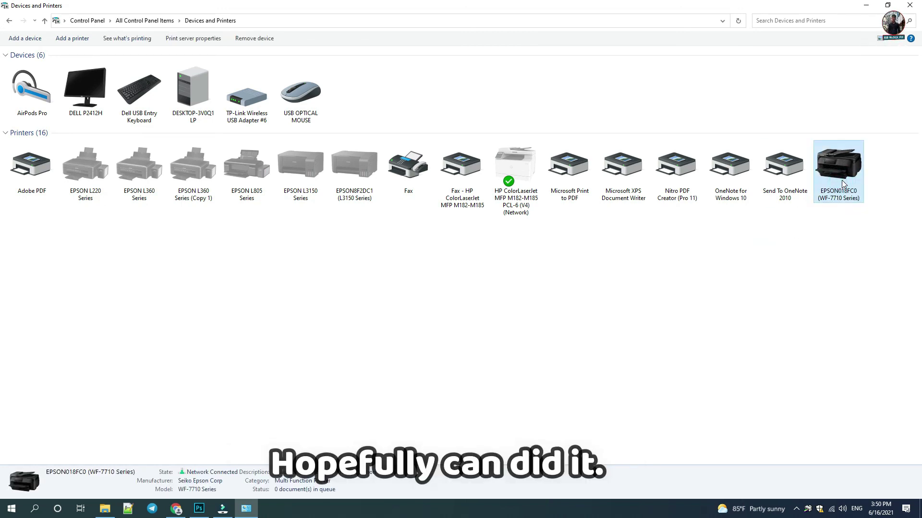
pyautogui.rightClick(843, 184)
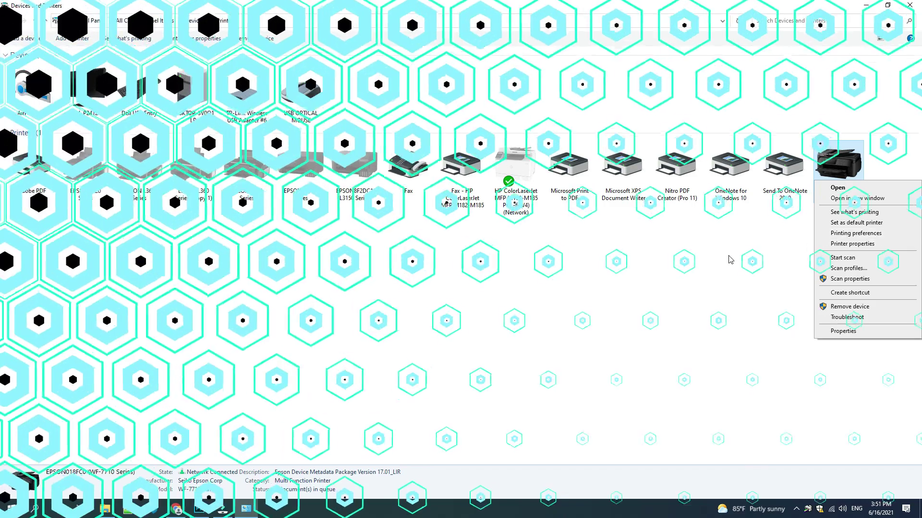